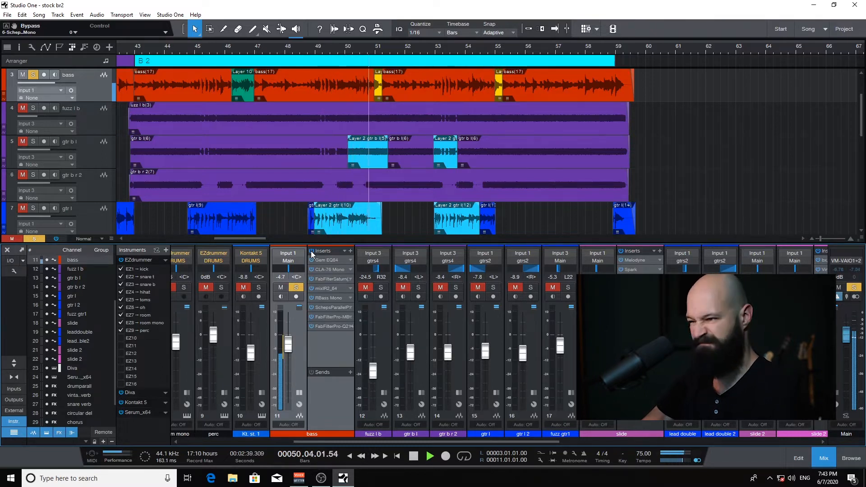
Stop playback, bypass the bass channel's entire insert chain, and open the Saturn plugin
{"action": "key", "text": "space"}
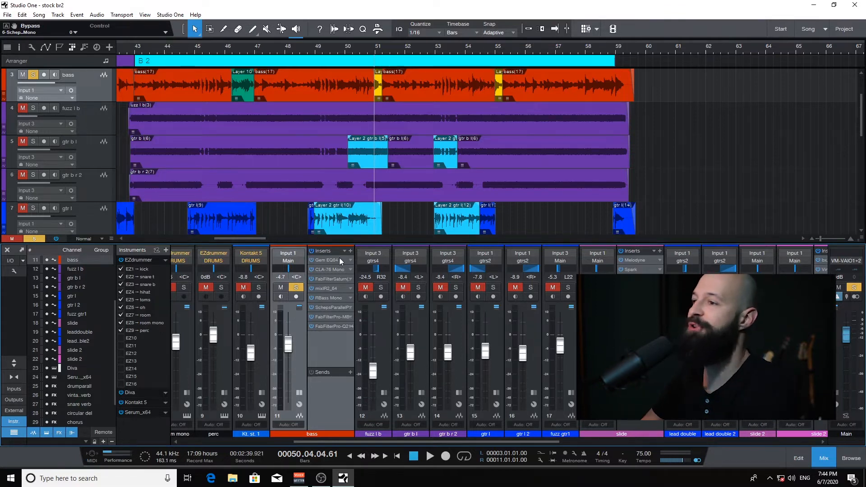
{"action": "left_click", "coordinate": [310, 250]}
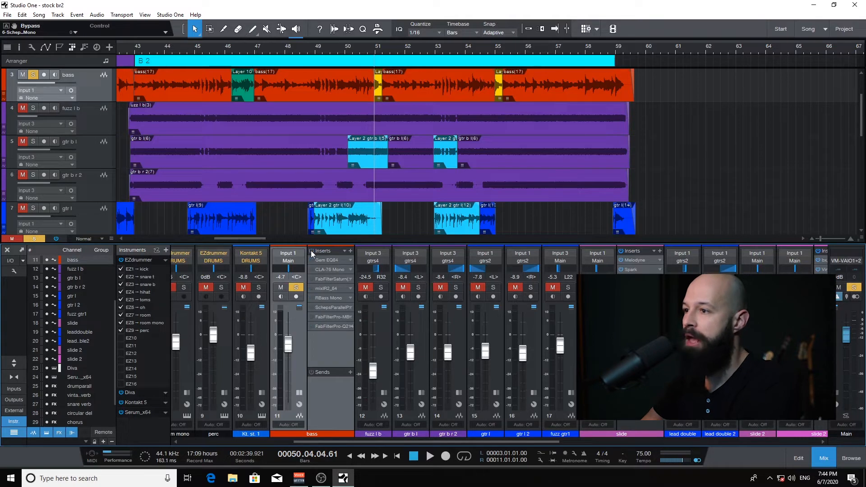
{"action": "double_click", "coordinate": [327, 279]}
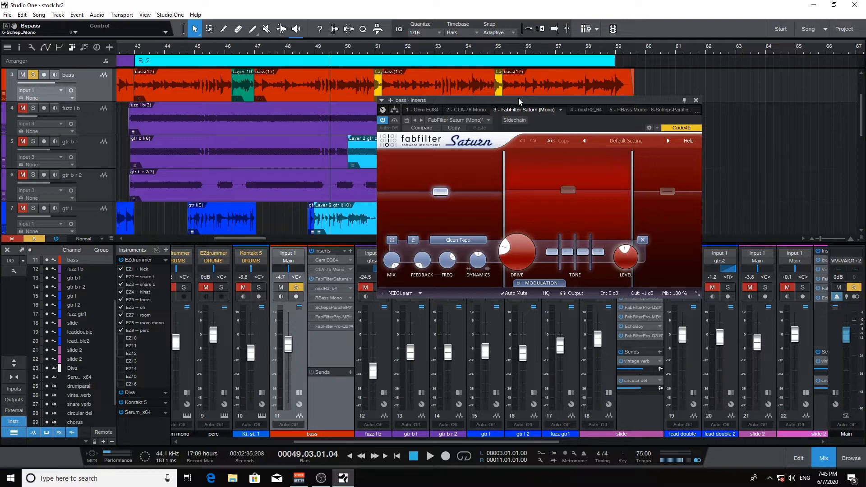
Reposition the Saturn window and review the settings of its second and third bands
{"action": "left_click_drag", "start_coordinate": [518, 98], "coordinate": [491, 103]}
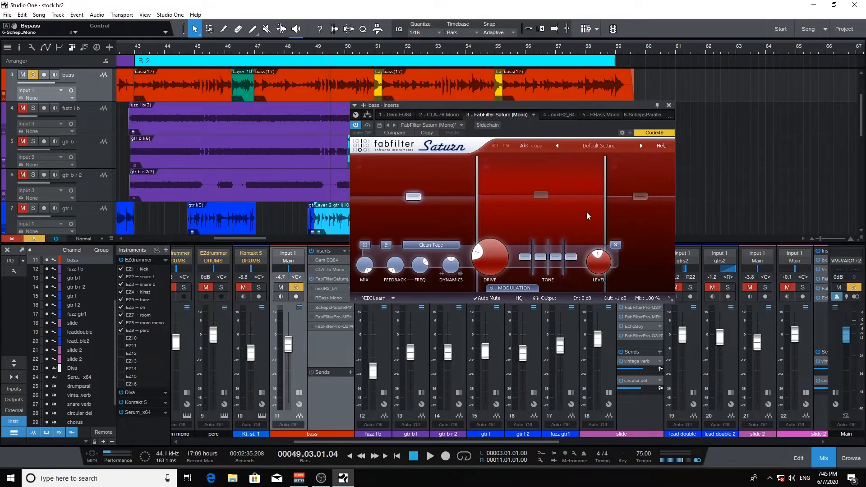
{"action": "mouse_move", "coordinate": [606, 212]}
{"action": "mouse_move", "coordinate": [475, 213]}
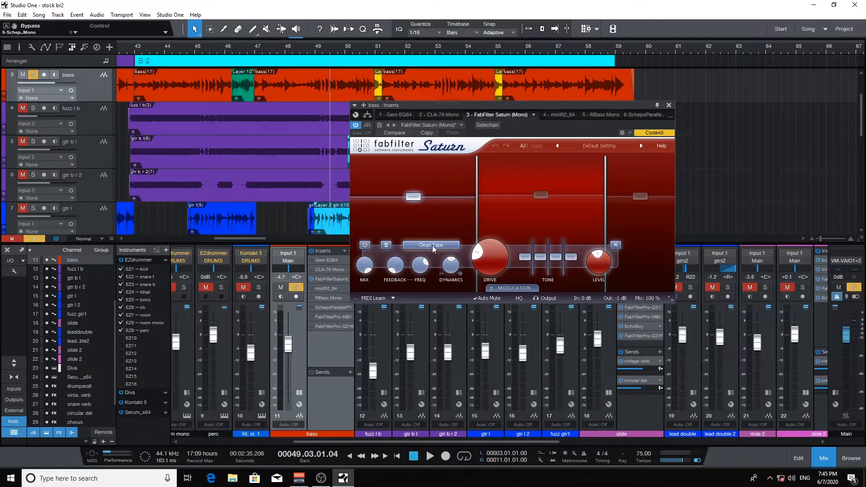
{"action": "mouse_move", "coordinate": [488, 263]}
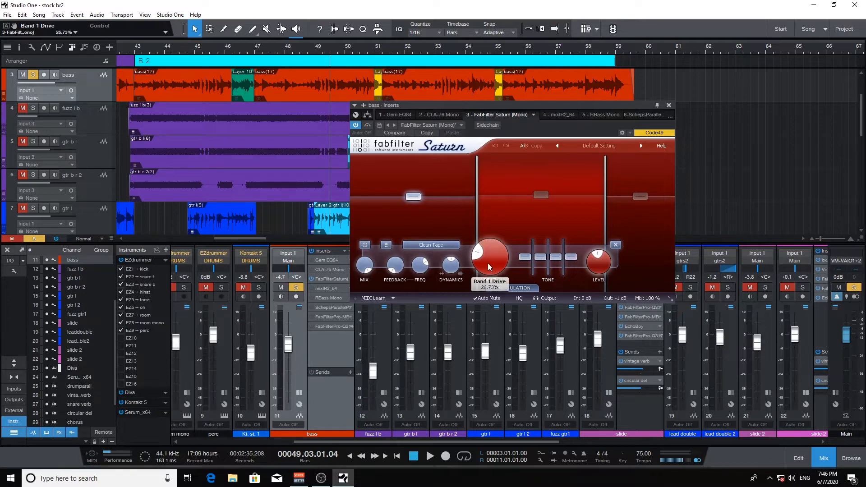
{"action": "left_click", "coordinate": [540, 195]}
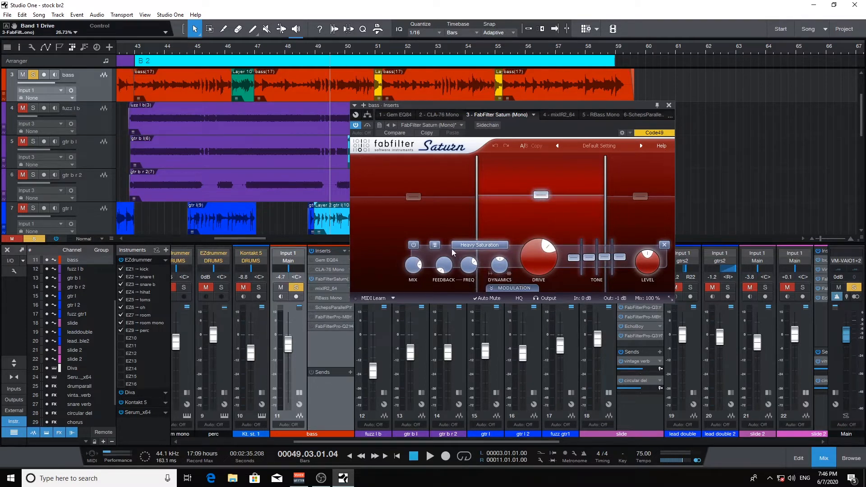
{"action": "mouse_move", "coordinate": [473, 246]}
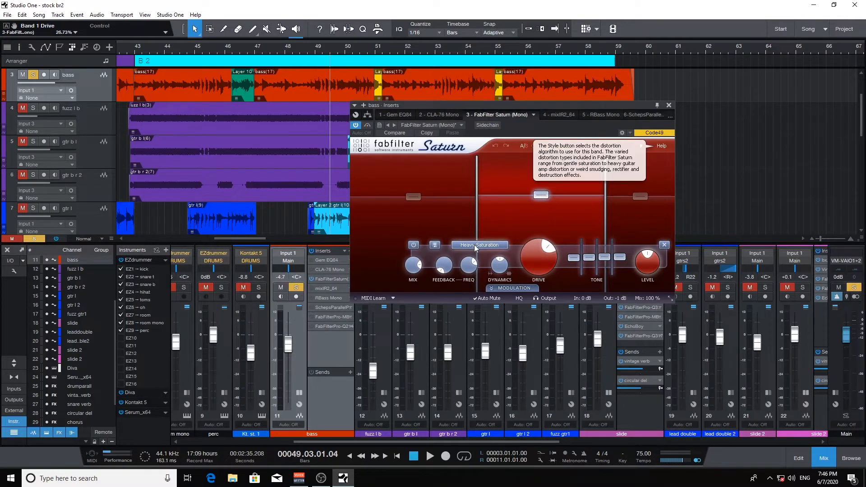
{"action": "mouse_move", "coordinate": [539, 260]}
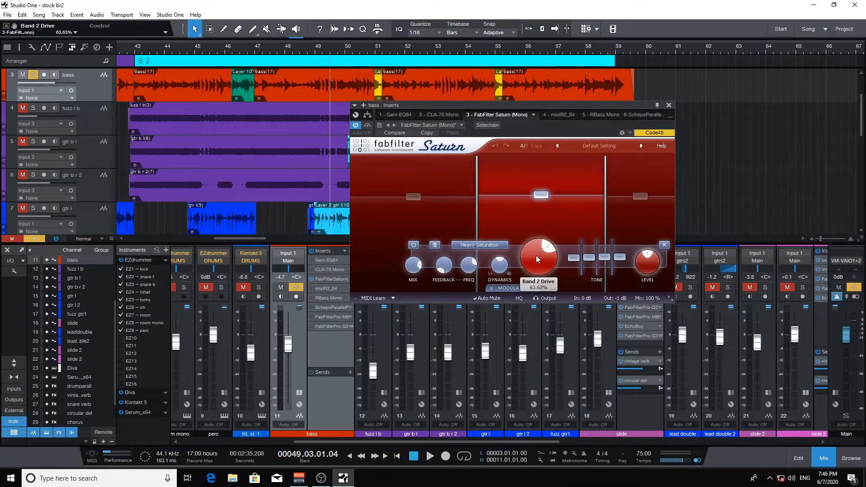
{"action": "left_click", "coordinate": [640, 199]}
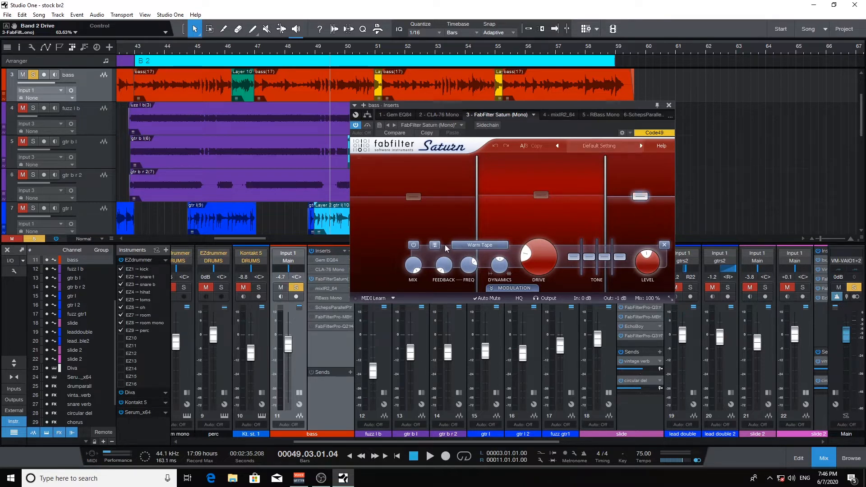
Keep band 3 on the Warm Tape style, return to band 2, and open mixIR2
{"action": "left_click", "coordinate": [477, 248]}
{"action": "left_click", "coordinate": [547, 251]}
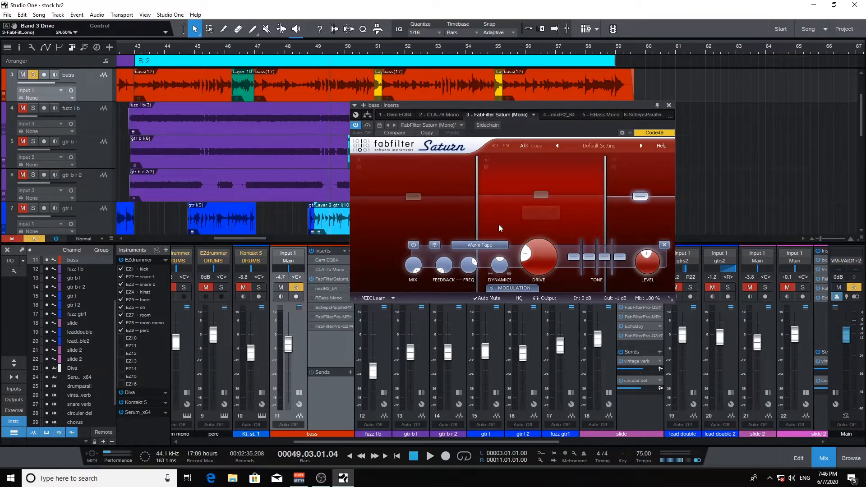
{"action": "left_click", "coordinate": [541, 194]}
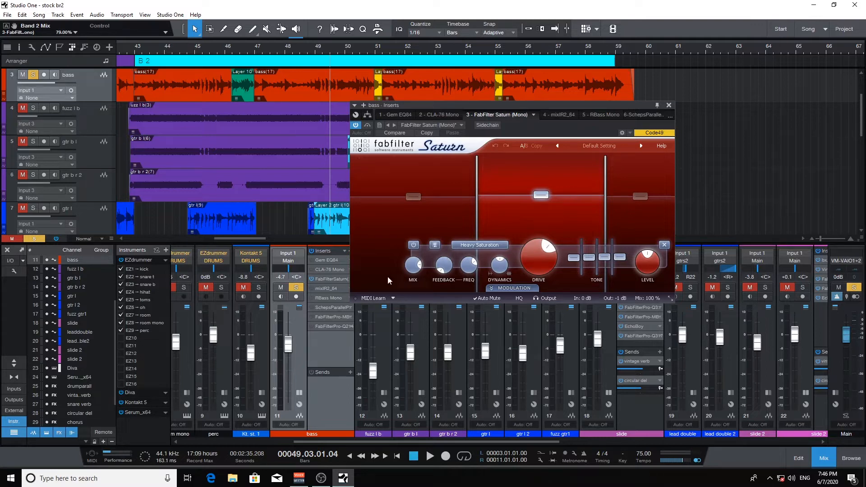
{"action": "double_click", "coordinate": [312, 289]}
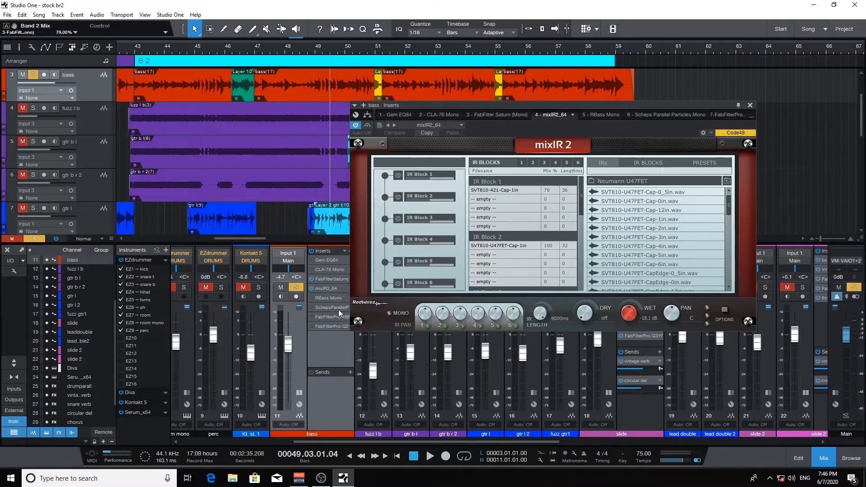
{"action": "left_click", "coordinate": [481, 192]}
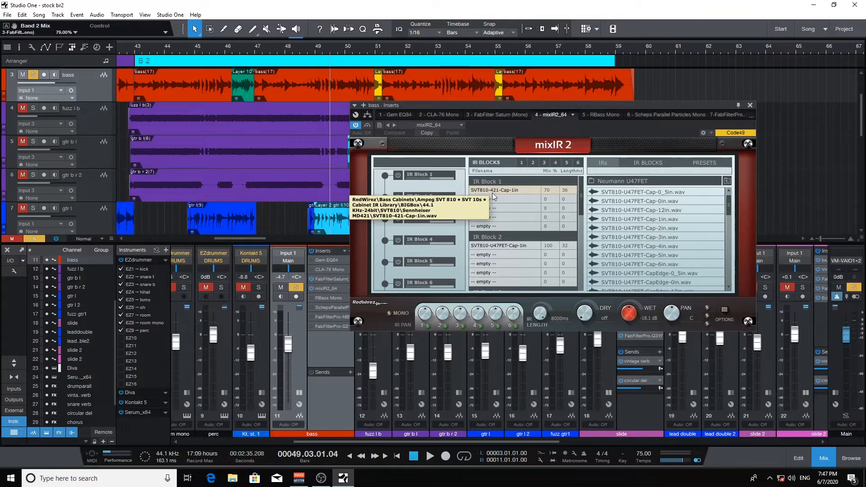
{"action": "left_click", "coordinate": [496, 245]}
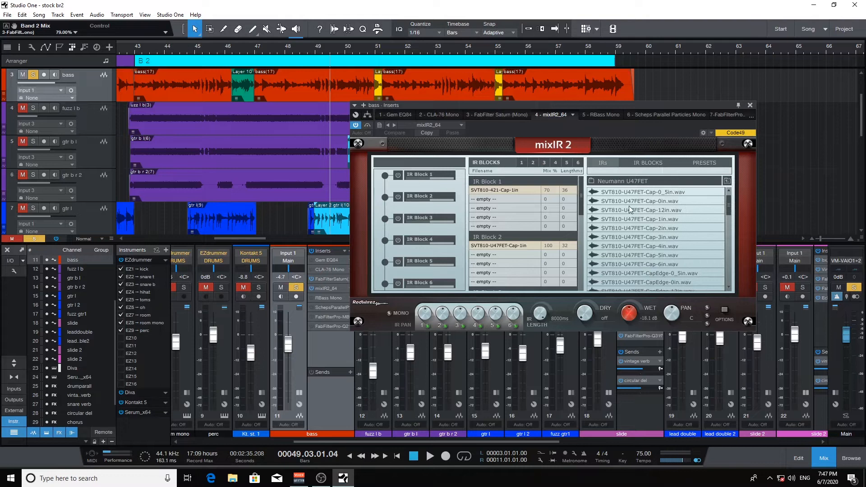
Play from bar 48, turn Saturn and mixIR2 back on, stop, and open Gem EQ84
{"action": "left_click", "coordinate": [750, 104]}
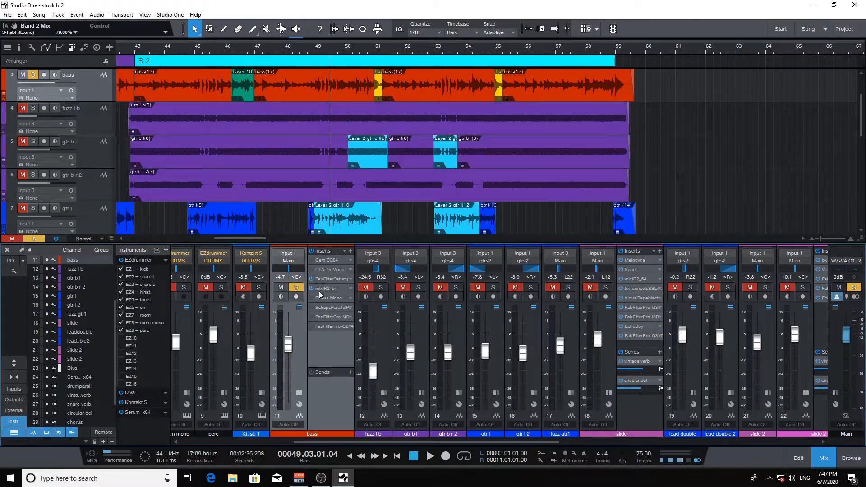
{"action": "left_click", "coordinate": [313, 63]}
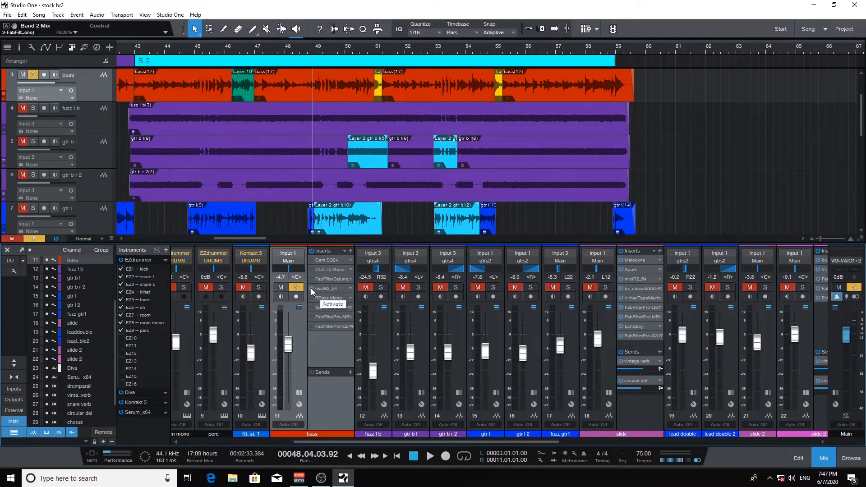
{"action": "key", "text": "space"}
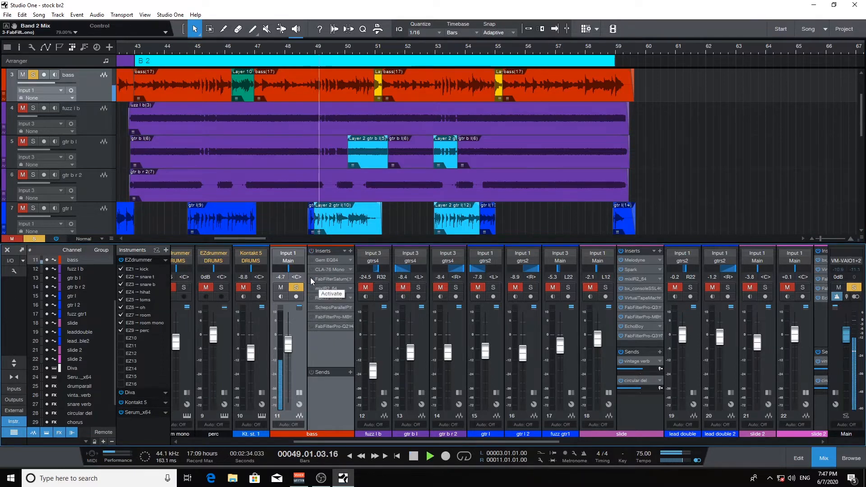
{"action": "left_click", "coordinate": [311, 279]}
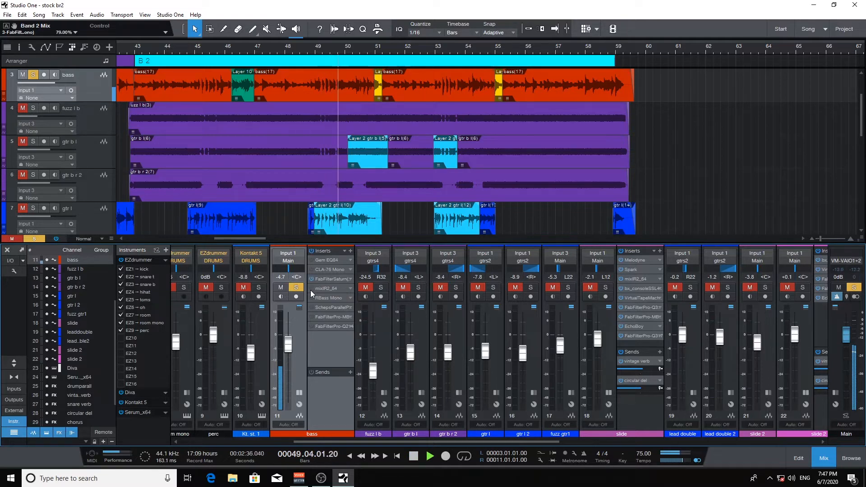
{"action": "left_click", "coordinate": [310, 288]}
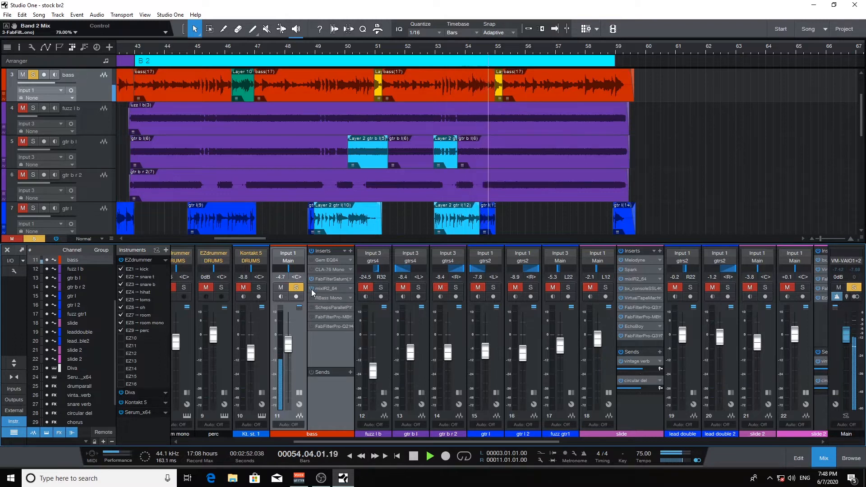
{"action": "key", "text": "space"}
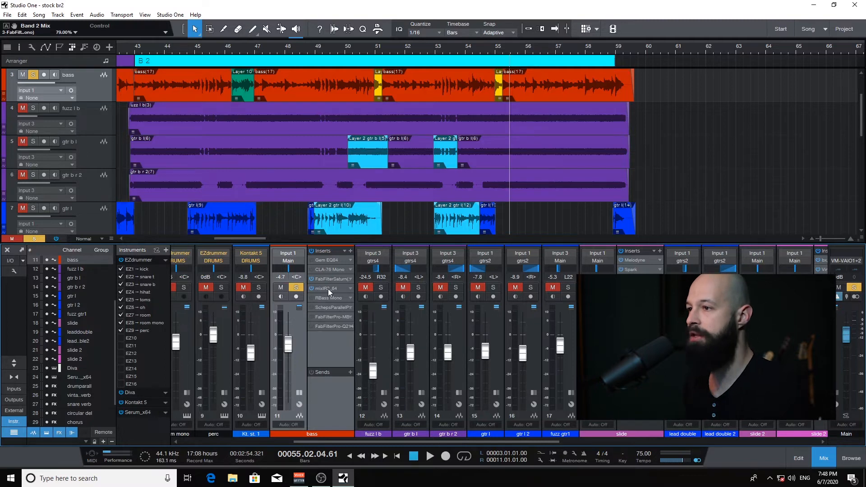
{"action": "left_click", "coordinate": [320, 261]}
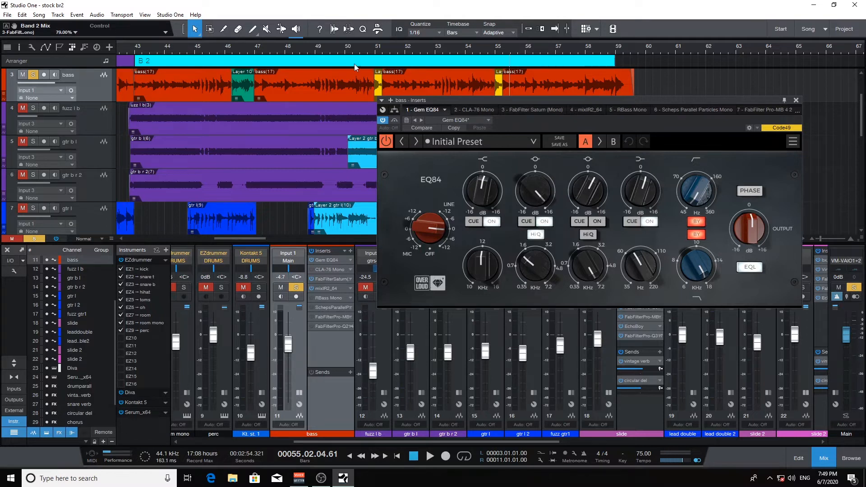
Play from around bar 49, switch on the EQ84, stop, and open the CLA-76 editor
{"action": "left_click", "coordinate": [339, 50]}
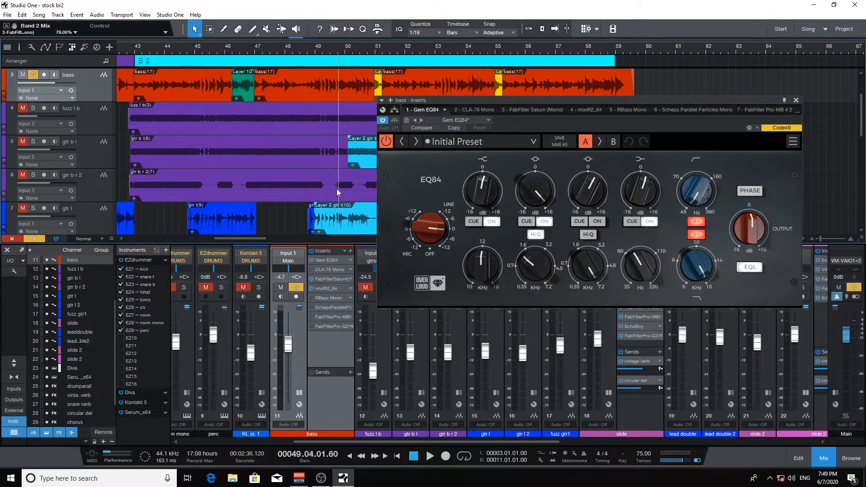
{"action": "key", "text": "space"}
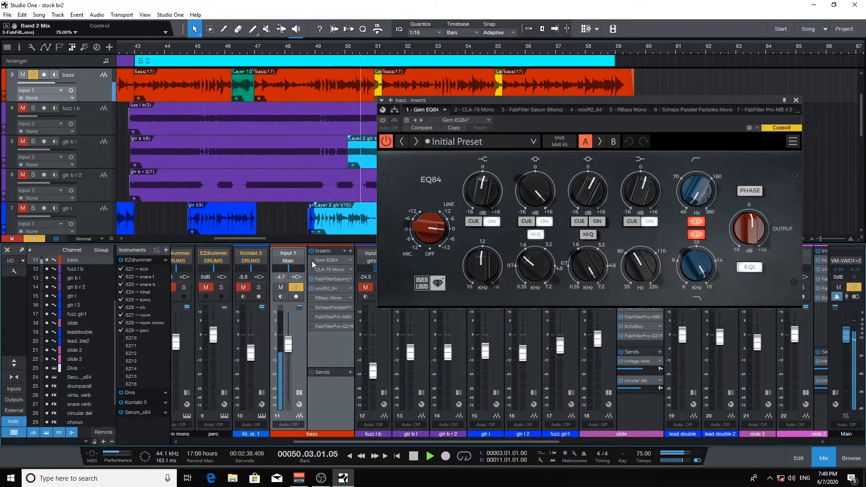
{"action": "left_click", "coordinate": [311, 260]}
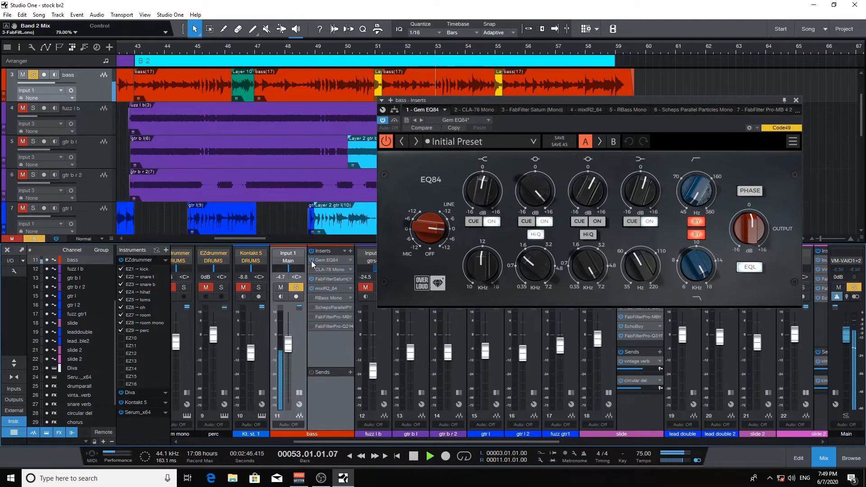
{"action": "key", "text": "space"}
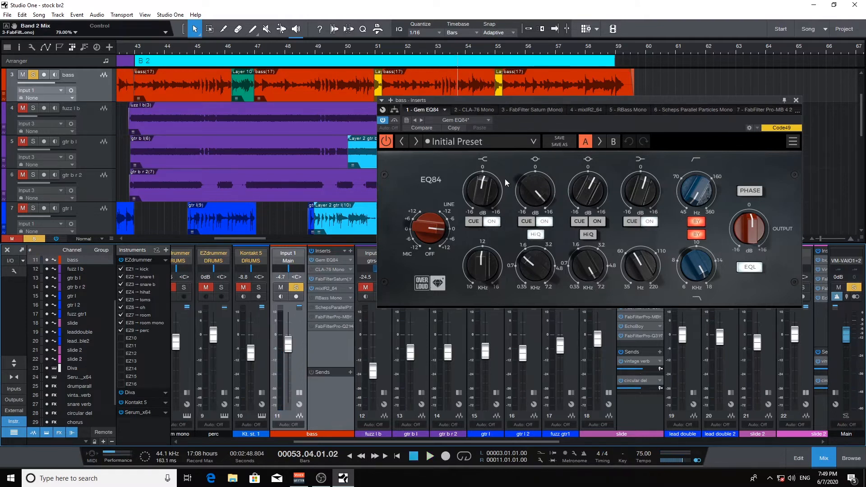
{"action": "left_click", "coordinate": [315, 269]}
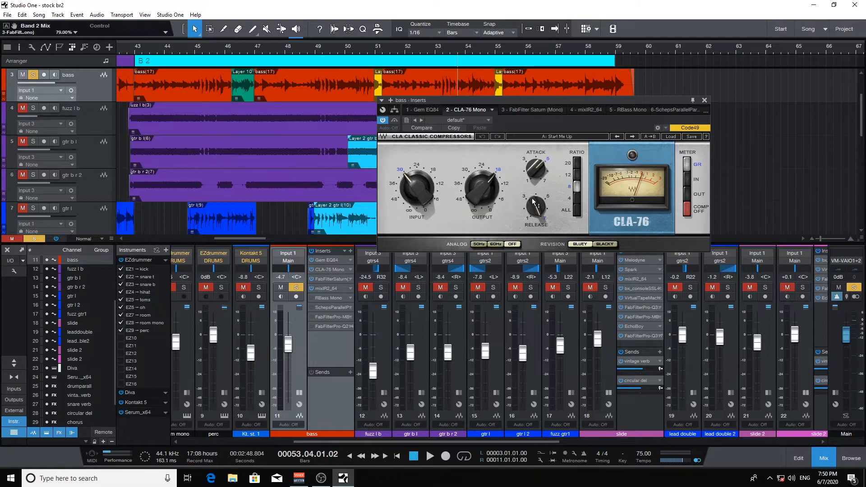
Start playback and switch on the CLA-76 compressor on the bass
{"action": "key", "text": "space"}
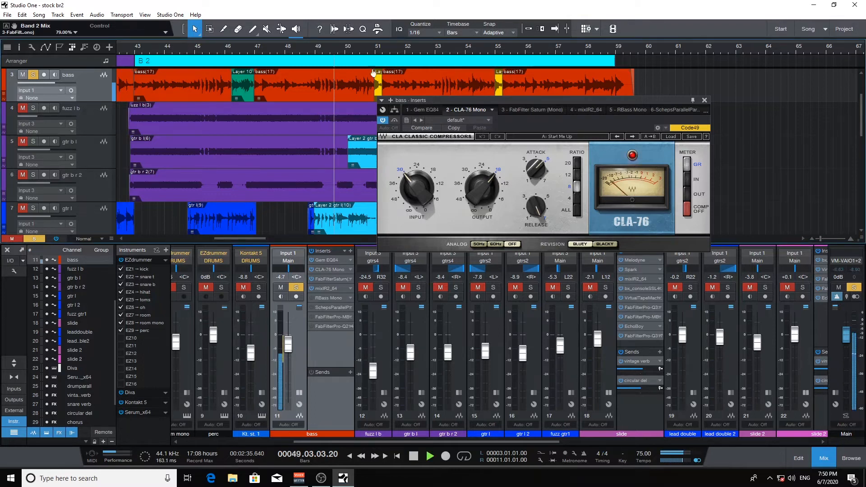
{"action": "left_click", "coordinate": [383, 120]}
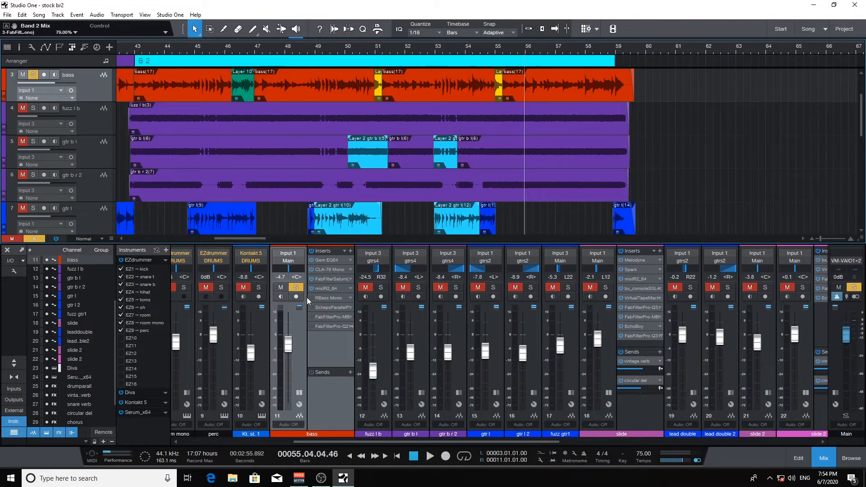
A/B RBass in and out during playback, leave it active, then open Parallel Particles
{"action": "left_click", "coordinate": [326, 296]}
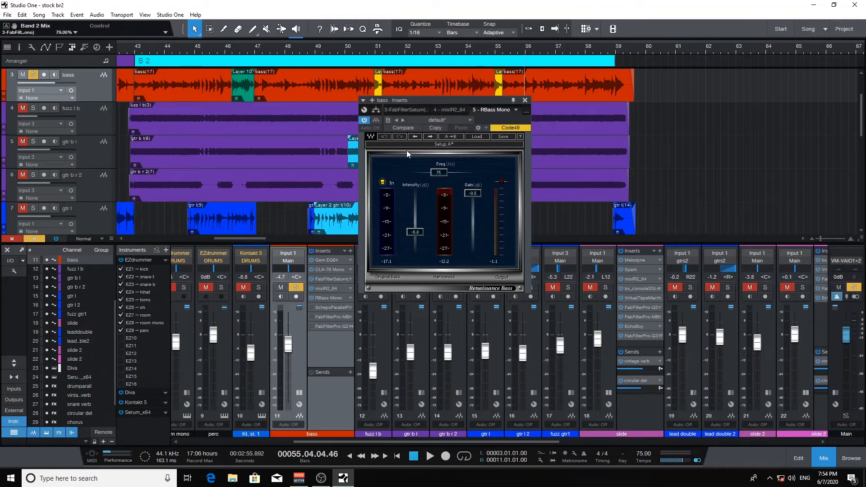
{"action": "key", "text": "space"}
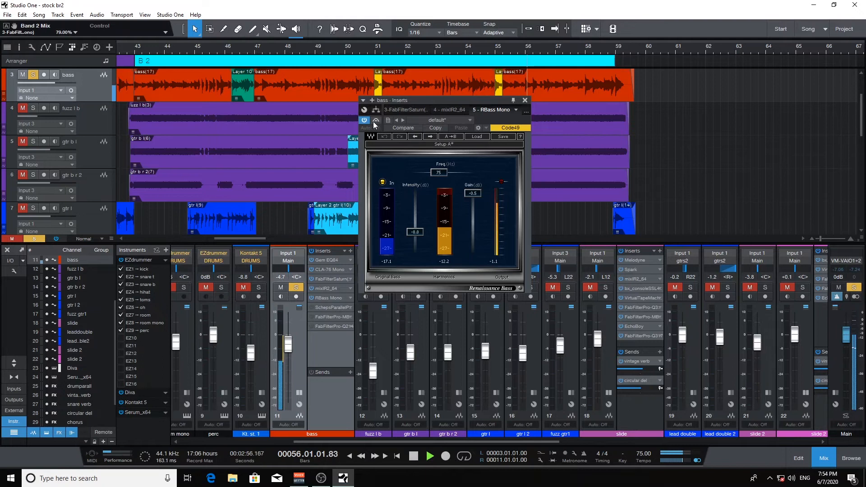
{"action": "left_click", "coordinate": [377, 121]}
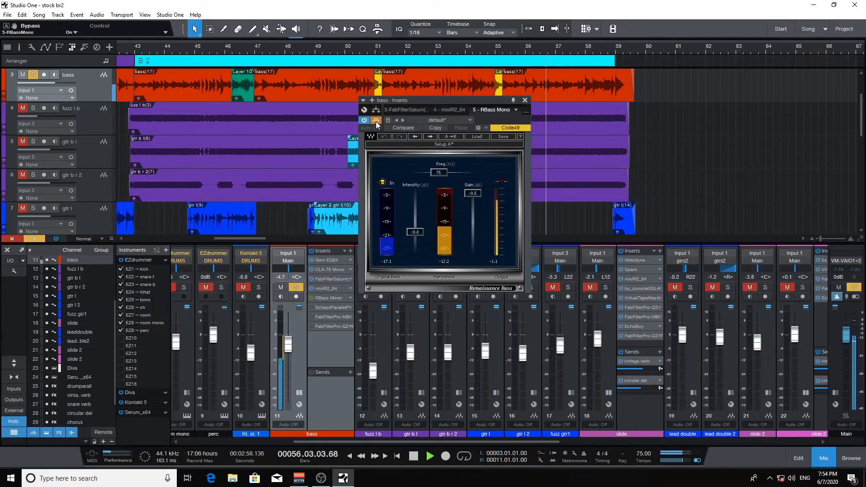
{"action": "left_click", "coordinate": [376, 120]}
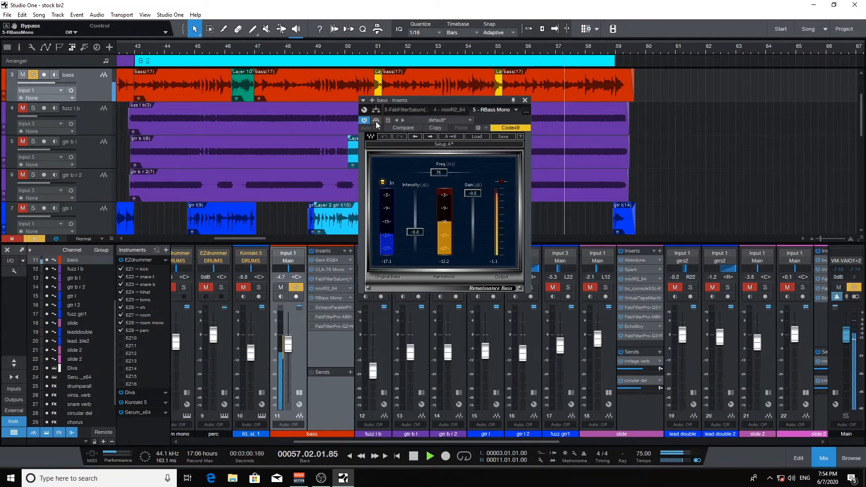
{"action": "left_click", "coordinate": [376, 121]}
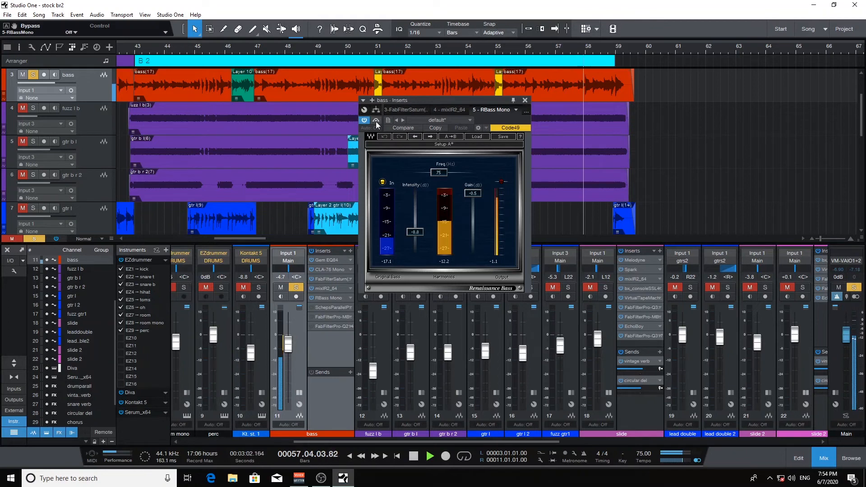
{"action": "left_click", "coordinate": [376, 121]}
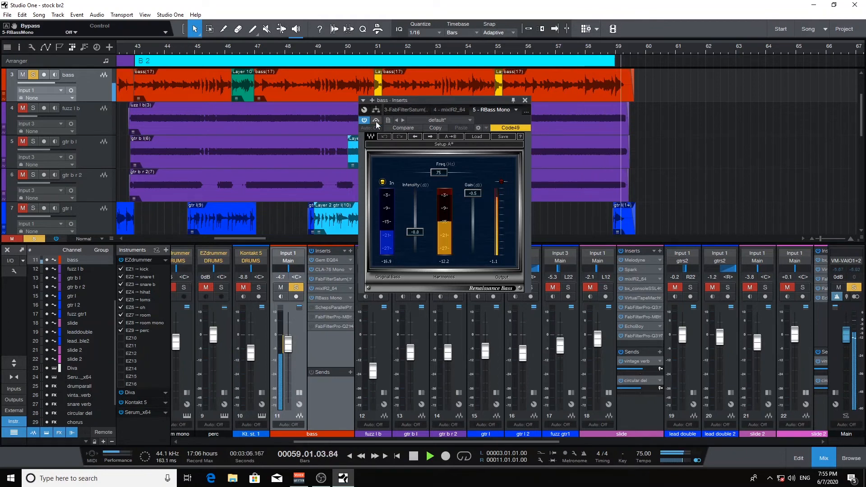
{"action": "key", "text": "space"}
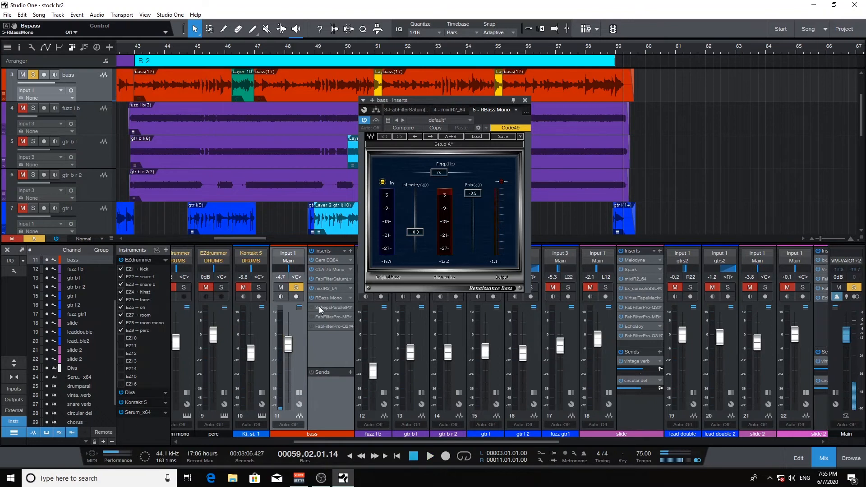
{"action": "left_click", "coordinate": [312, 306]}
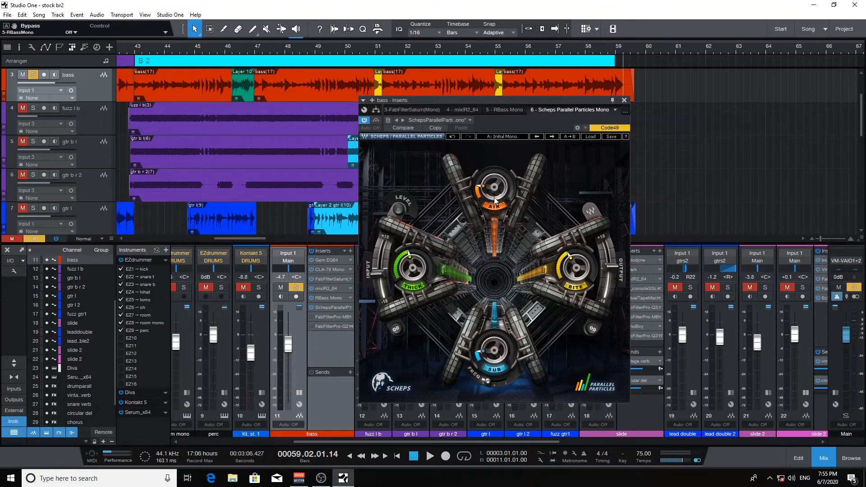
Toggle Parallel Particles' bypass five times during playback, ending with it un-bypassed
{"action": "mouse_move", "coordinate": [493, 187]}
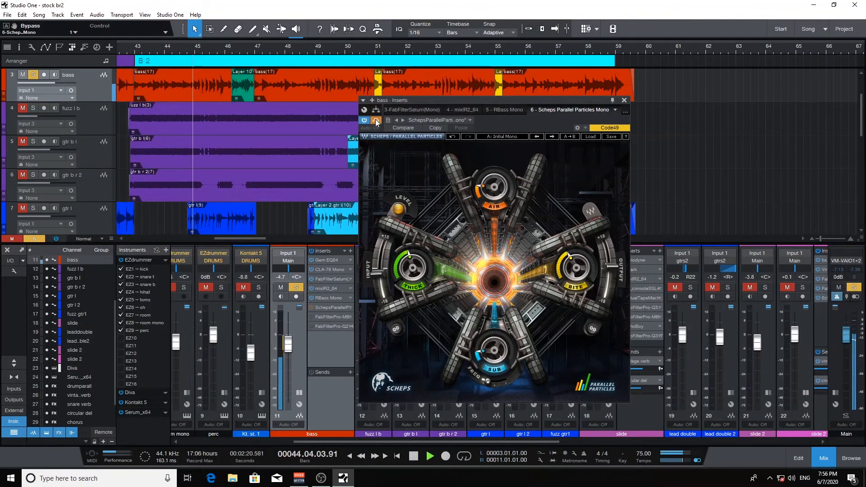
{"action": "left_click", "coordinate": [376, 120]}
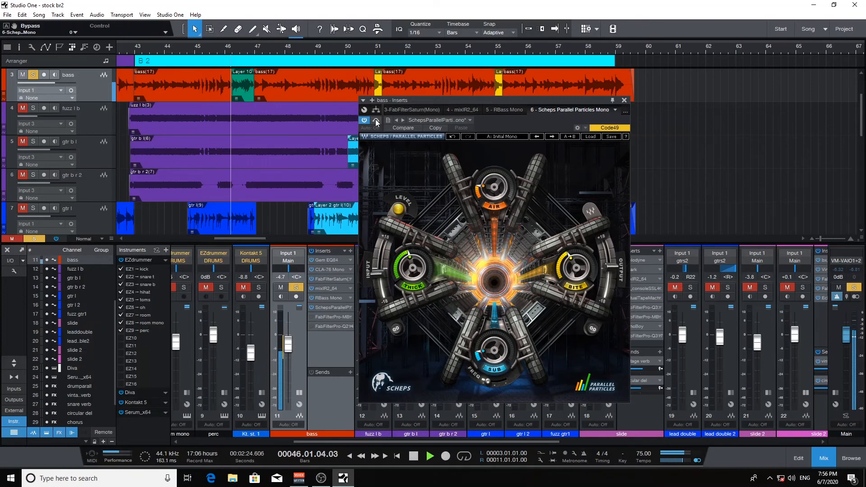
{"action": "left_click", "coordinate": [376, 121]}
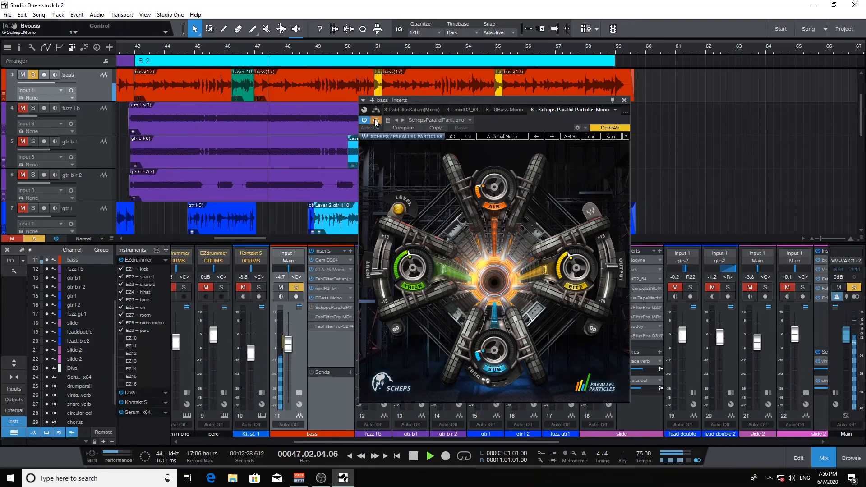
{"action": "left_click", "coordinate": [376, 121]}
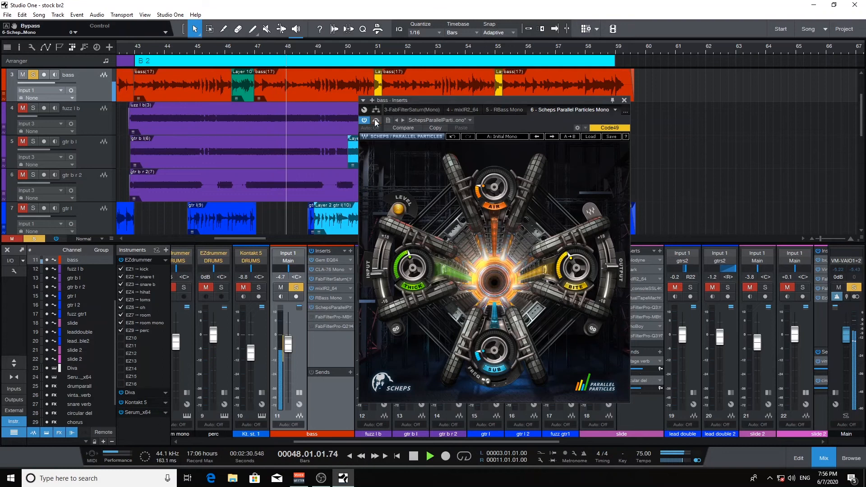
{"action": "left_click", "coordinate": [376, 121]}
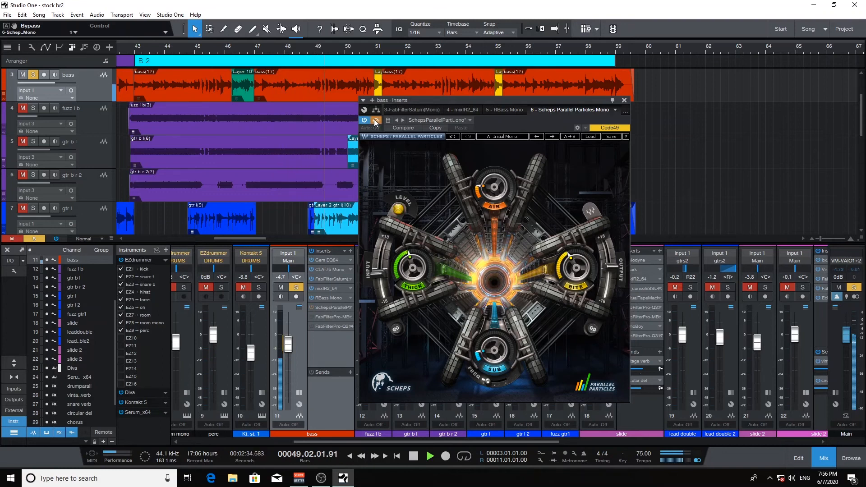
{"action": "left_click", "coordinate": [376, 121]}
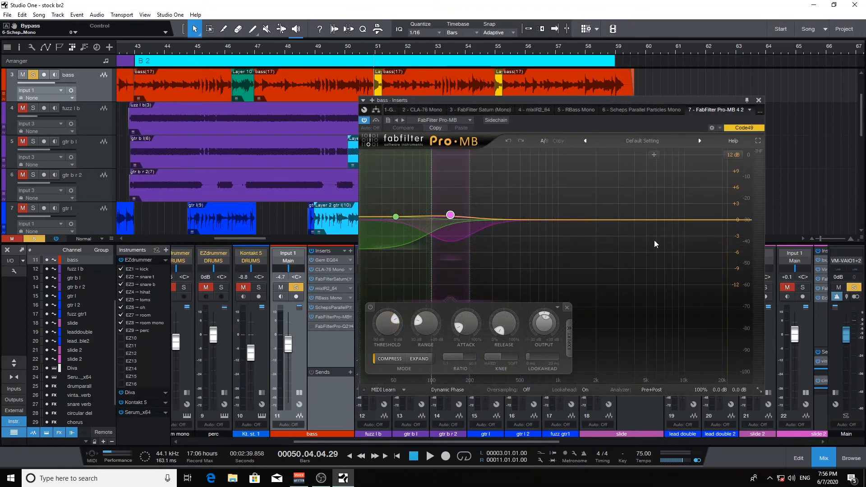
Inspect the Pro-MB band node settings, then open the bass channel's Pro-Q 2 editor
{"action": "mouse_move", "coordinate": [454, 220]}
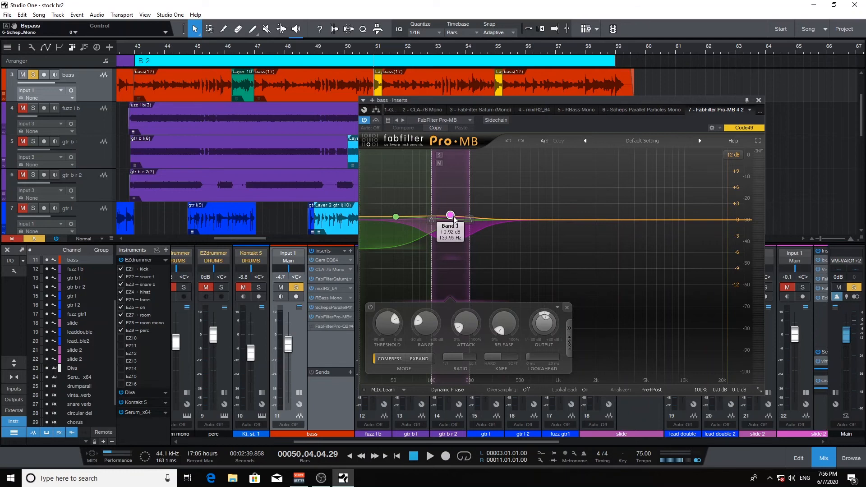
{"action": "mouse_move", "coordinate": [400, 220]}
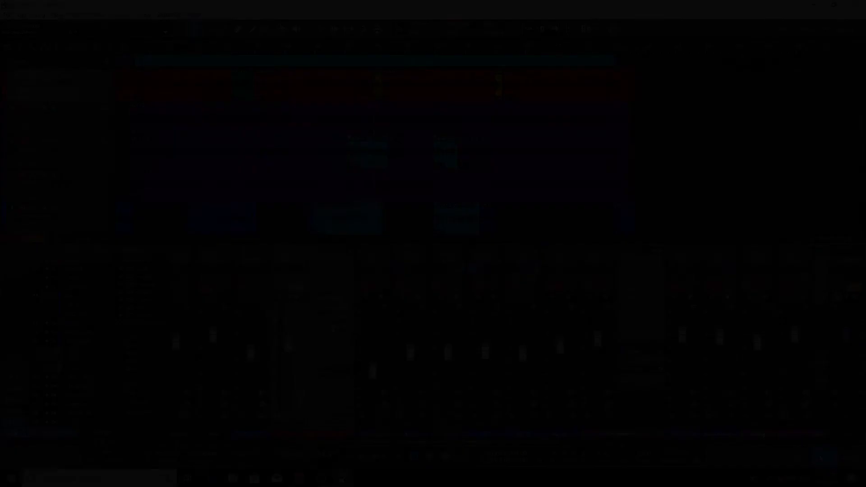
{"action": "left_click", "coordinate": [332, 326]}
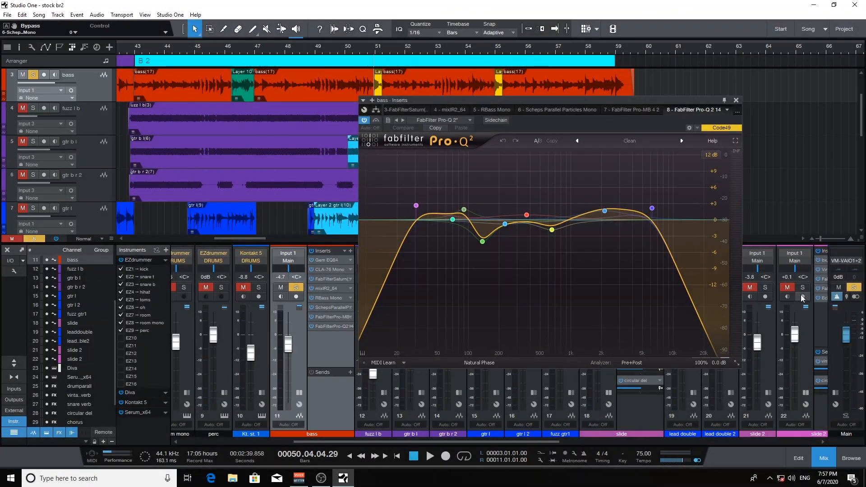